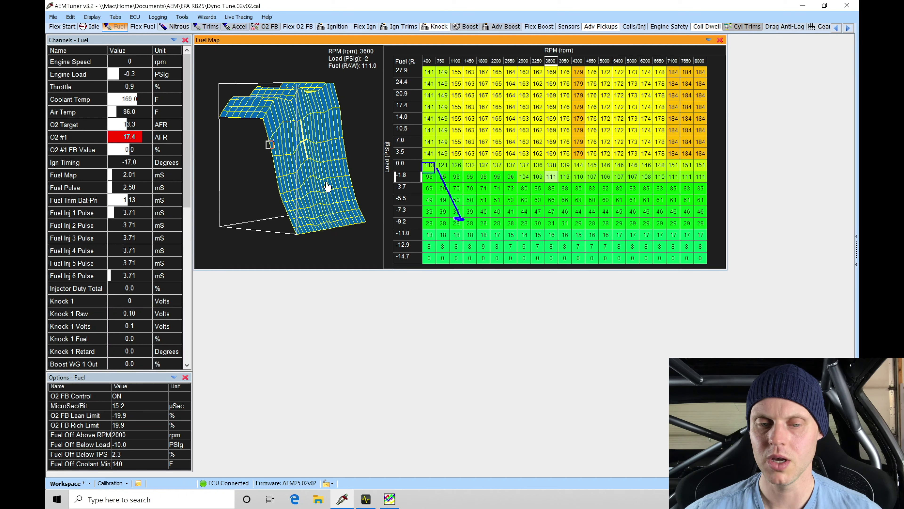
# Turn the 3-D fuel map front-on, then bring up the Throttle Accel enrichment page
pyautogui.moveTo(312, 172); pyautogui.dragTo(292, 174)
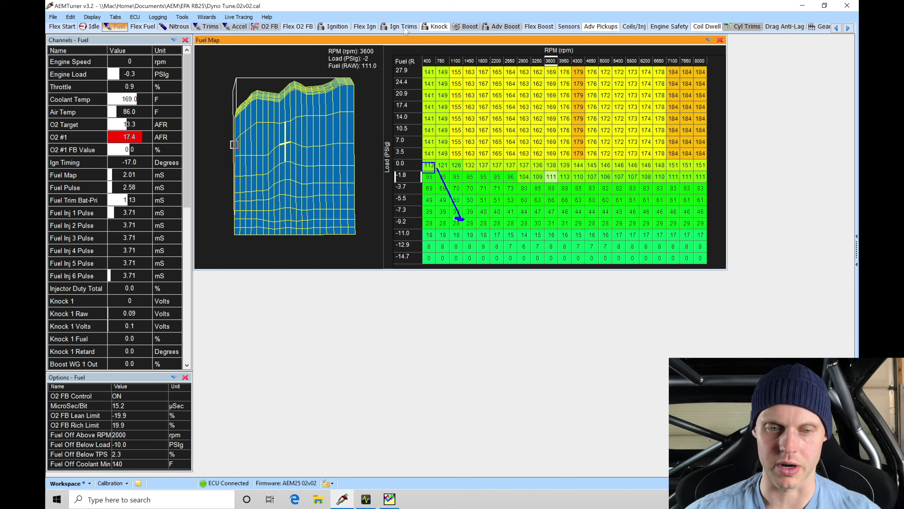
pyautogui.click(236, 27)
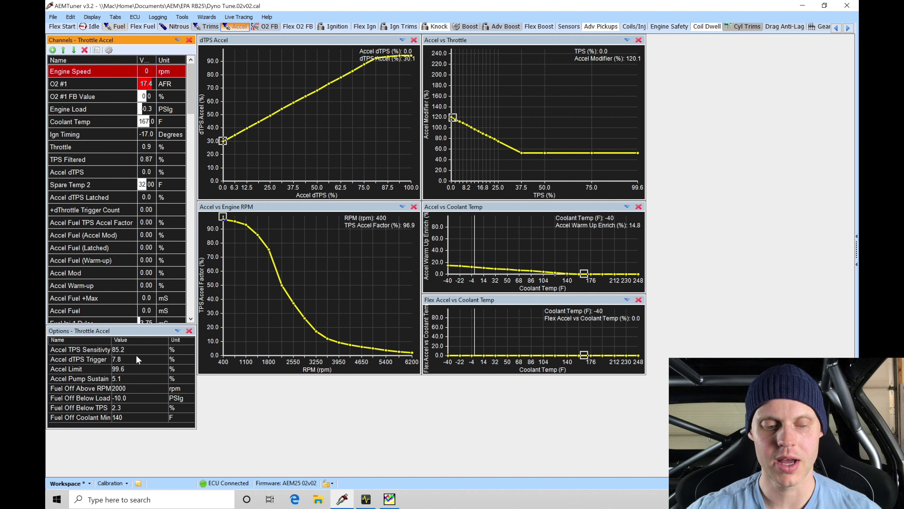
# Set Accel TPS Sensitivity to 94.9 and Accel dTPS Trigger to 5.1
pyautogui.click(131, 349)
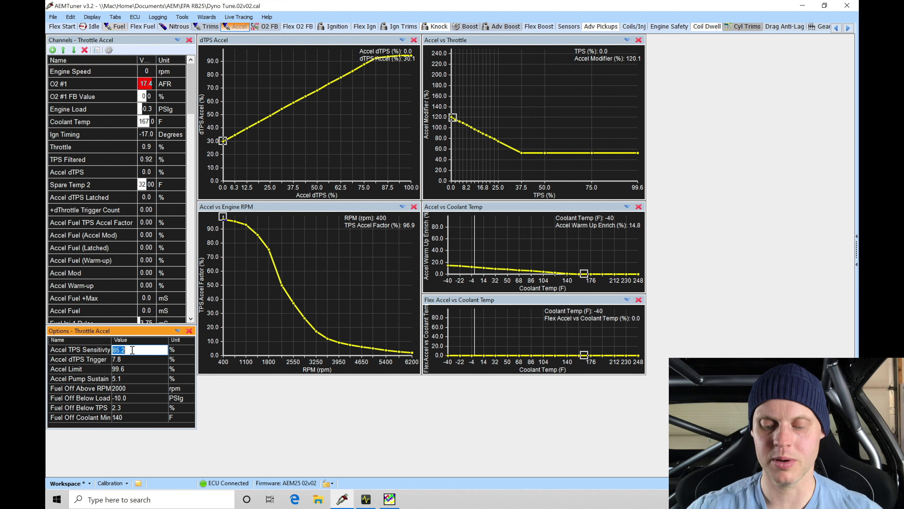
pyautogui.write('94.9')
pyautogui.press('Return')
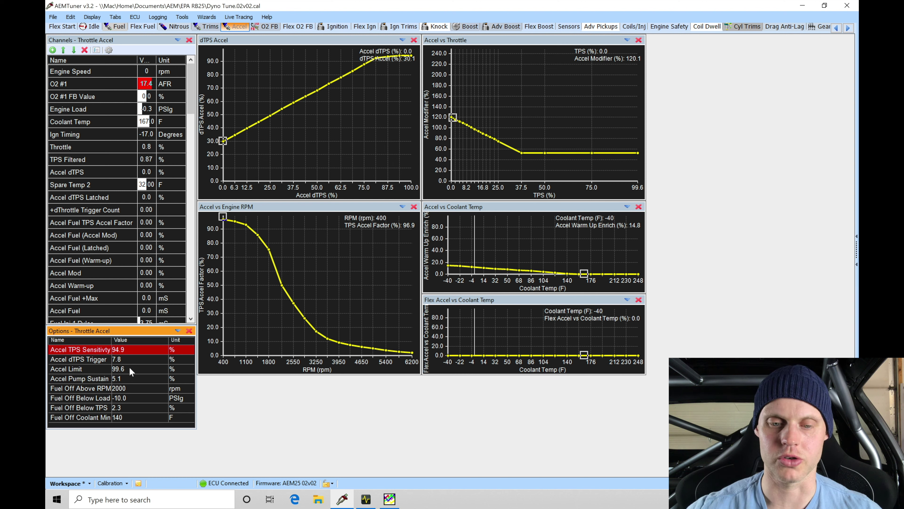
pyautogui.click(147, 361)
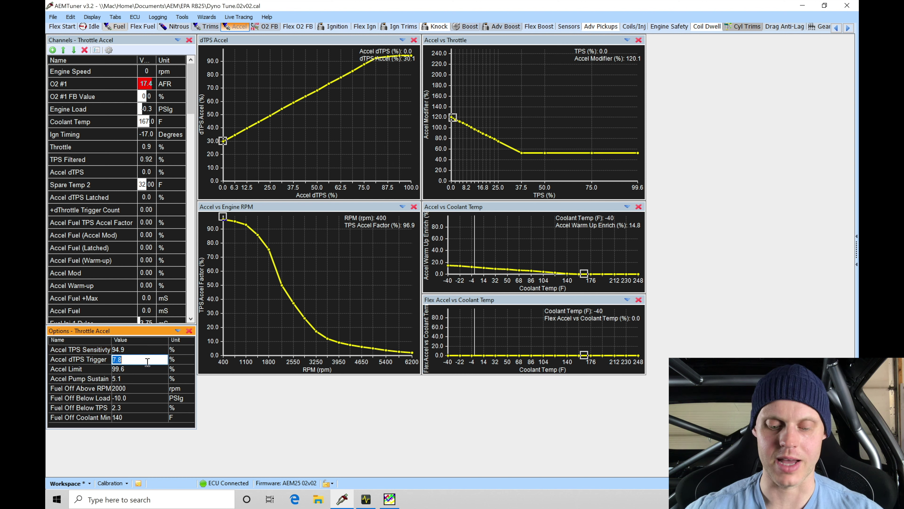
pyautogui.write('5.1')
pyautogui.press('Return')
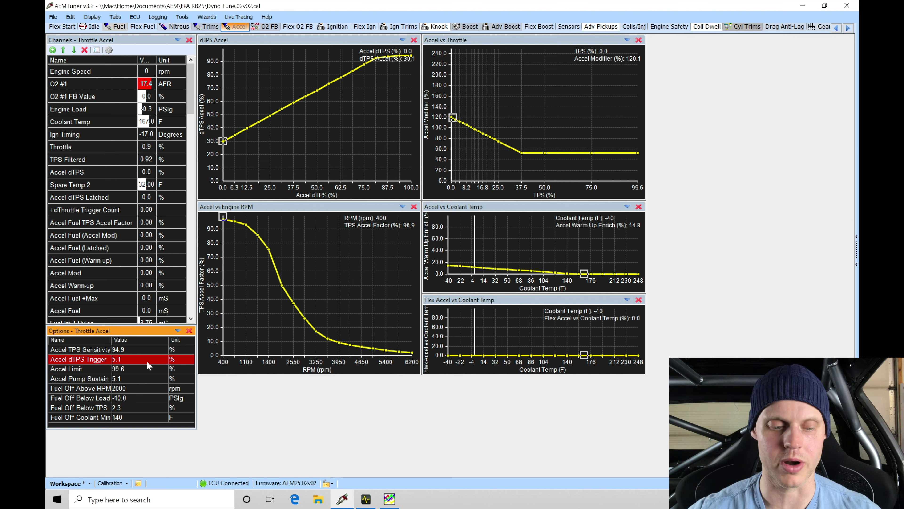
# Set Accel Limit to 70.3 and Accel Pump Sustain to 10.2
pyautogui.click(147, 370)
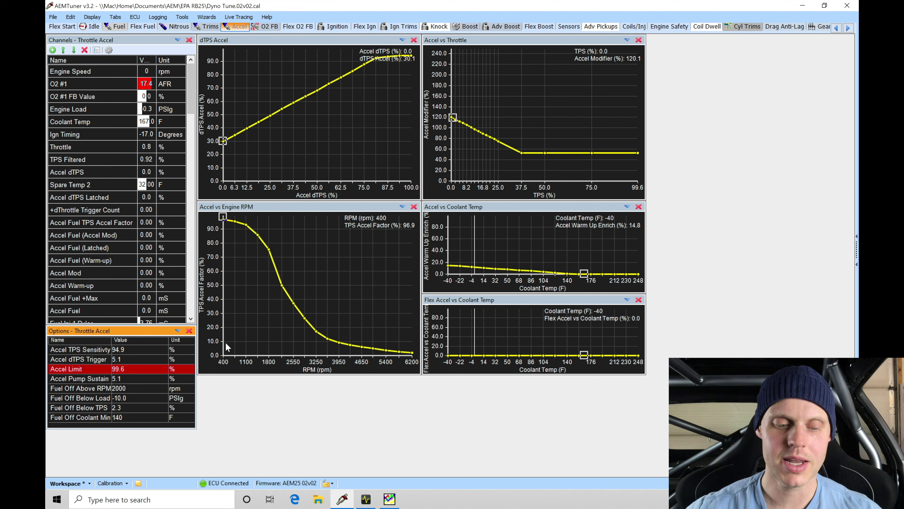
pyautogui.doubleClick(138, 369)
pyautogui.write('70.3')
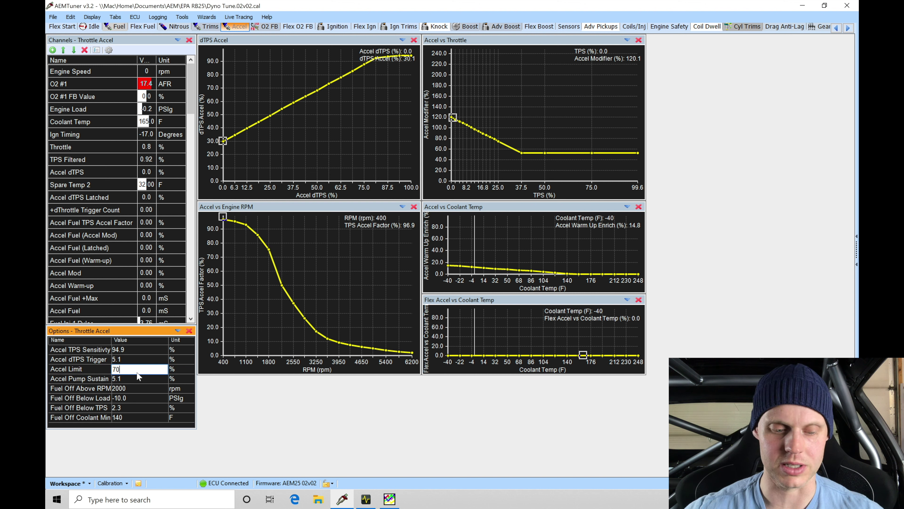
pyautogui.press('Return')
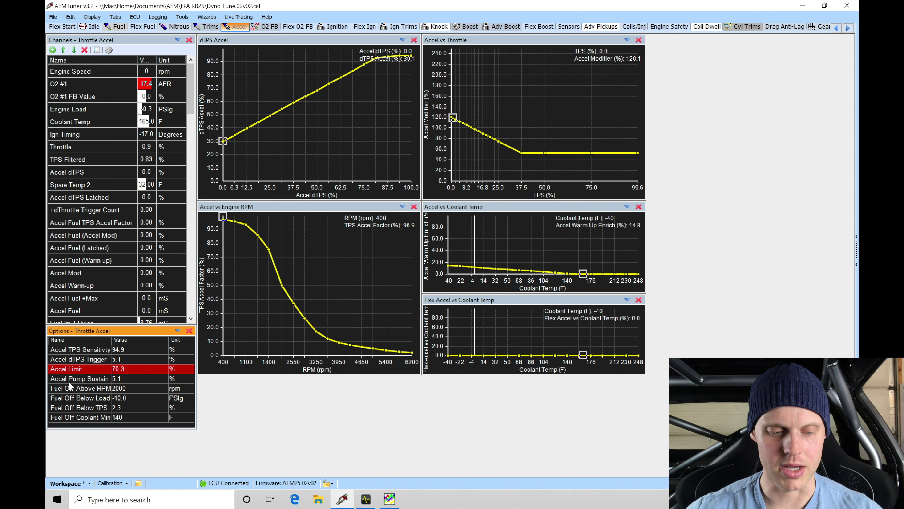
pyautogui.click(129, 380)
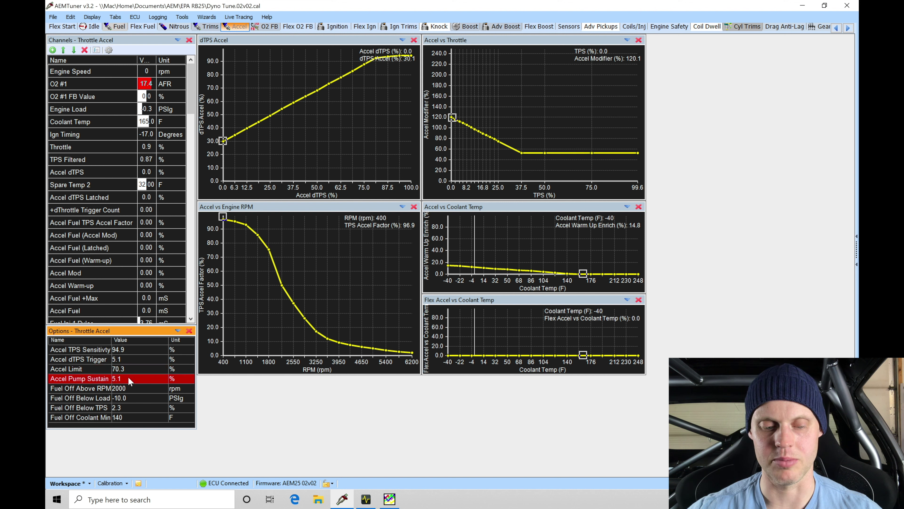
pyautogui.write('10.2')
pyautogui.press('Return')
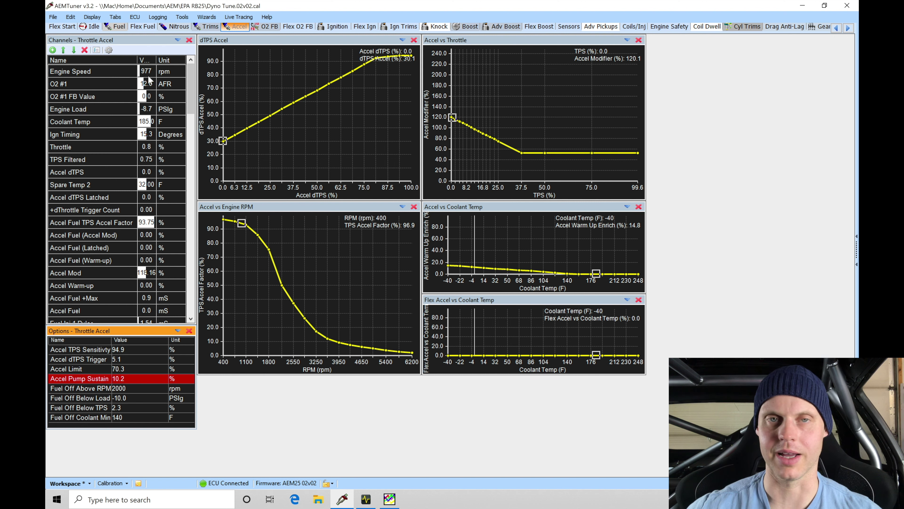
# Drag the Channels Name/Value divider left so live readings like 880 rpm show fully
pyautogui.moveTo(137, 60); pyautogui.dragTo(158, 60)
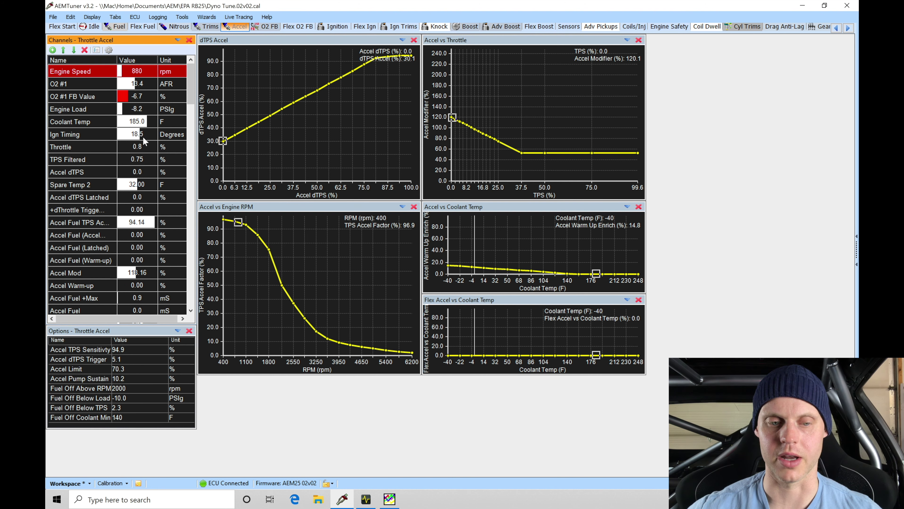
# Start PC logging and run the throttle-tip test, focusing the dTPS Accel graph
pyautogui.click(158, 17)
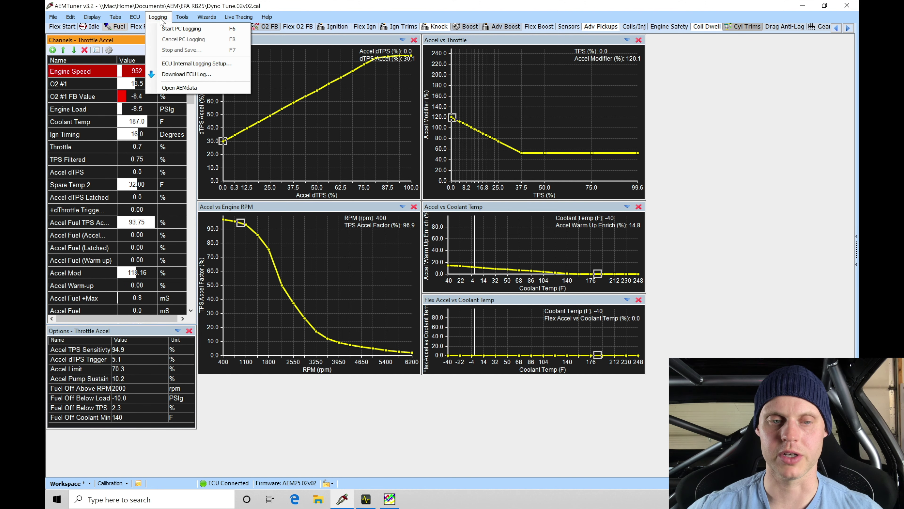
pyautogui.click(167, 29)
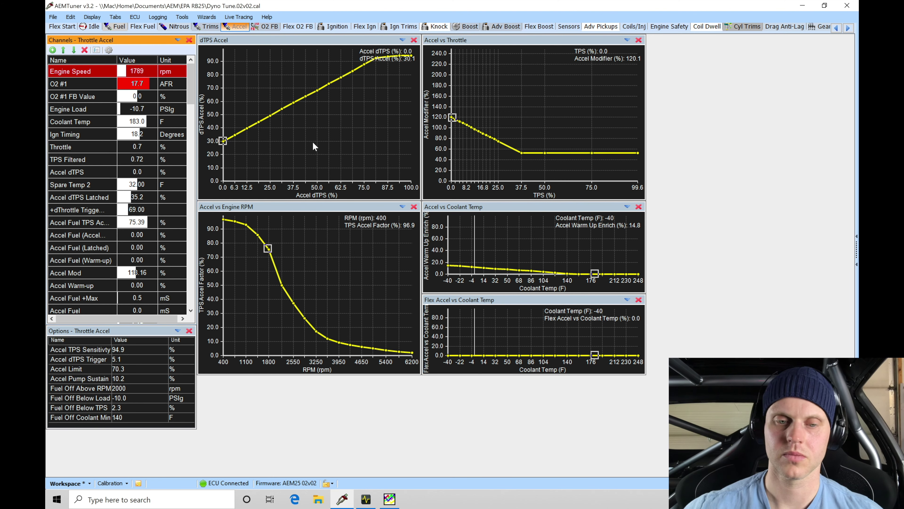
pyautogui.click(312, 142)
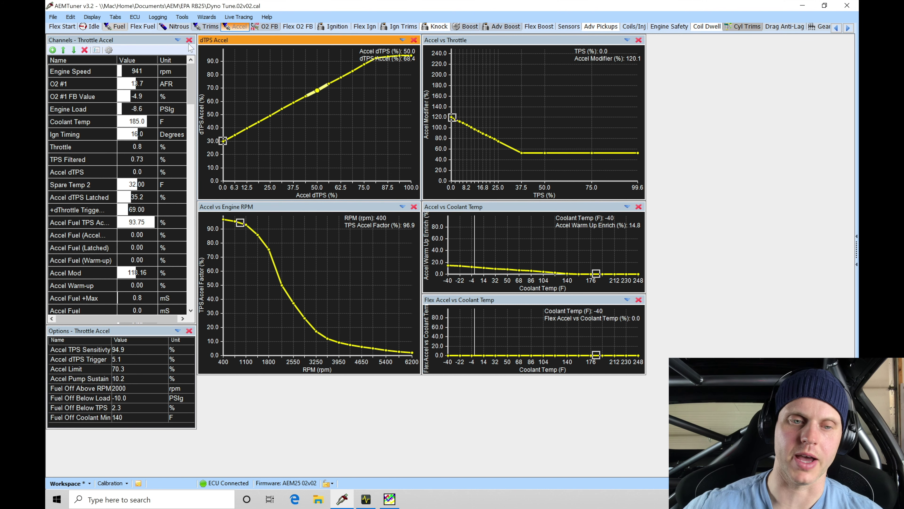
# Stop logging, save the log as 'accel fuel', and bring AEMdata to the front
pyautogui.click(158, 18)
pyautogui.click(174, 51)
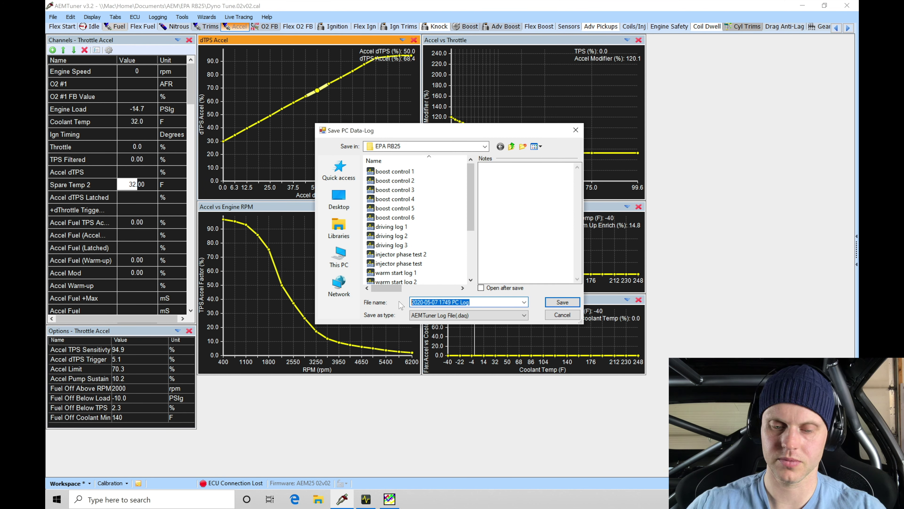
pyautogui.write('acce')
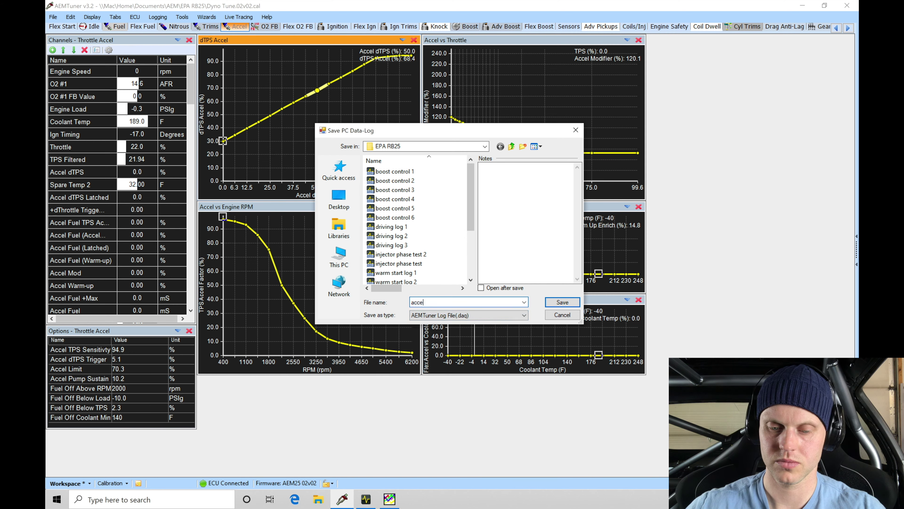
pyautogui.write('l fuel')
pyautogui.press('Return')
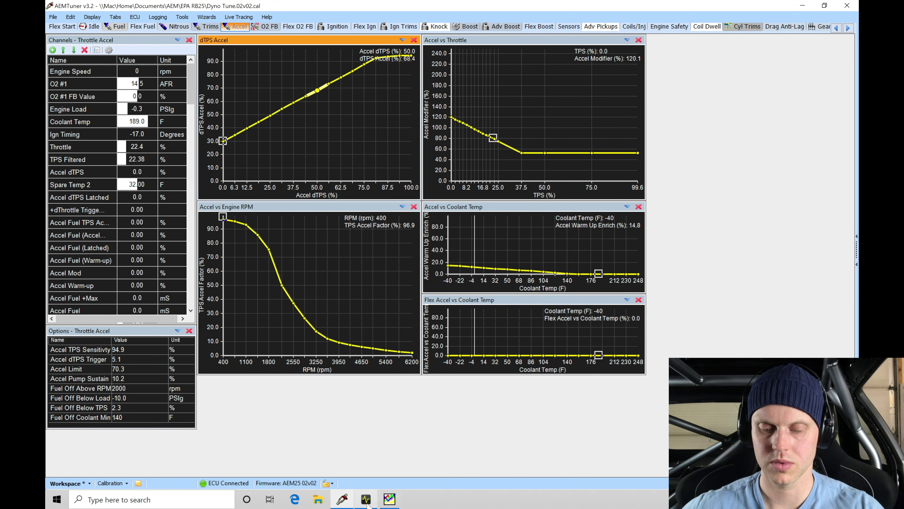
pyautogui.click(366, 499)
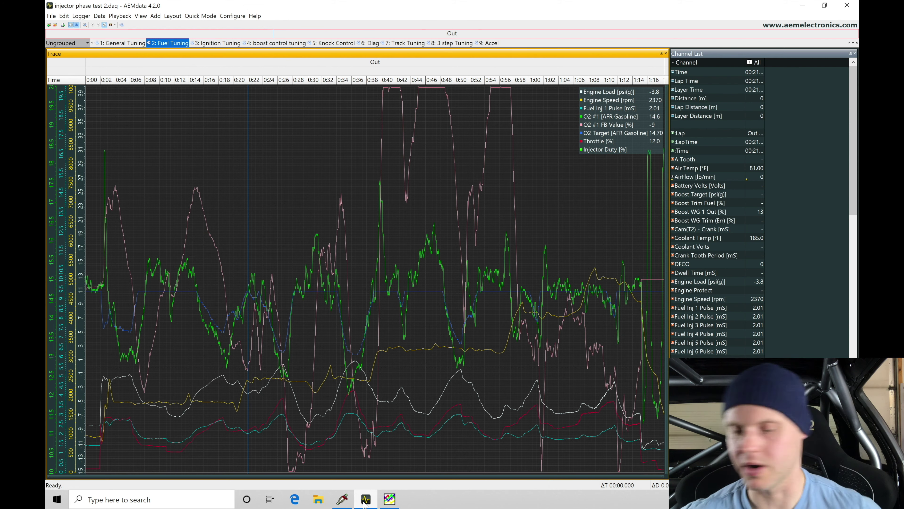
# Add the 'accel fuel' log in AEMdata and display it on the 9: Accel layout
pyautogui.hotkey('ctrl', 'o')
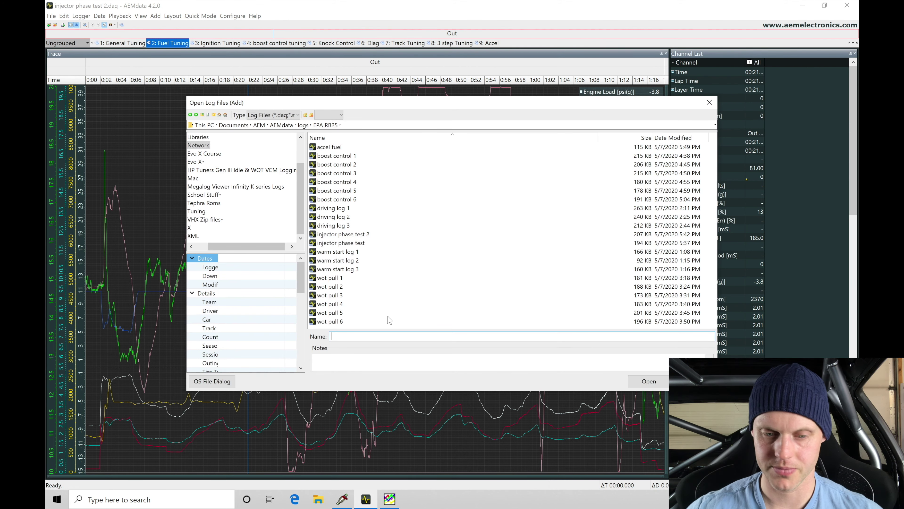
pyautogui.doubleClick(325, 147)
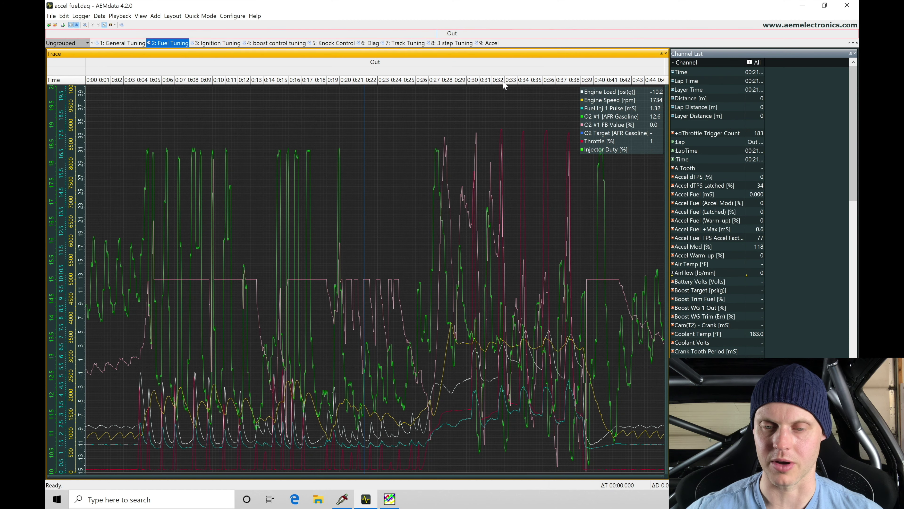
pyautogui.click(495, 43)
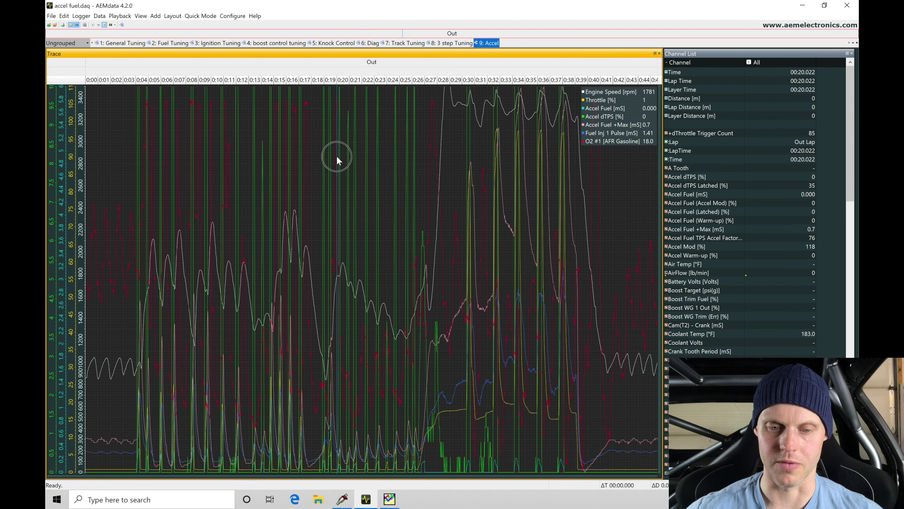
# Zoom the trace to about 0:13–0:20 and inspect tip-ins, leaving the marker at 0:15.157
pyautogui.moveTo(244, 136); pyautogui.dragTo(348, 148)
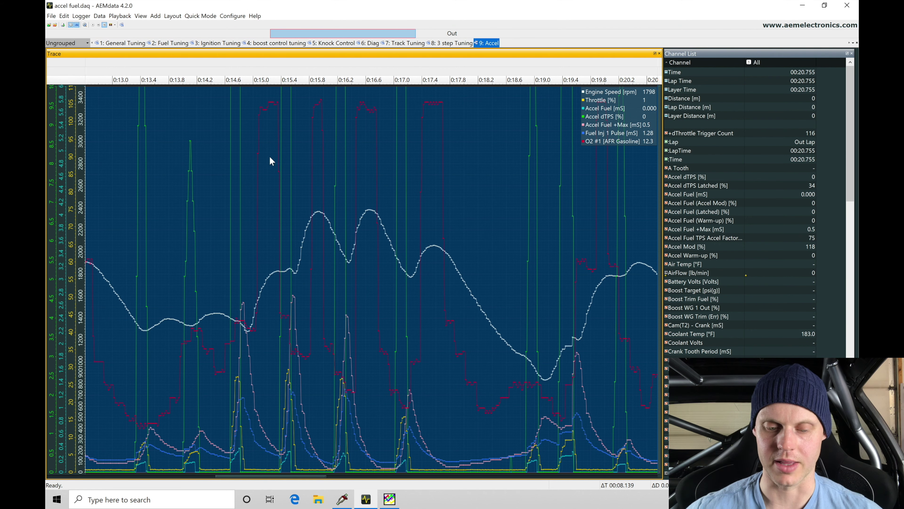
pyautogui.click(285, 224)
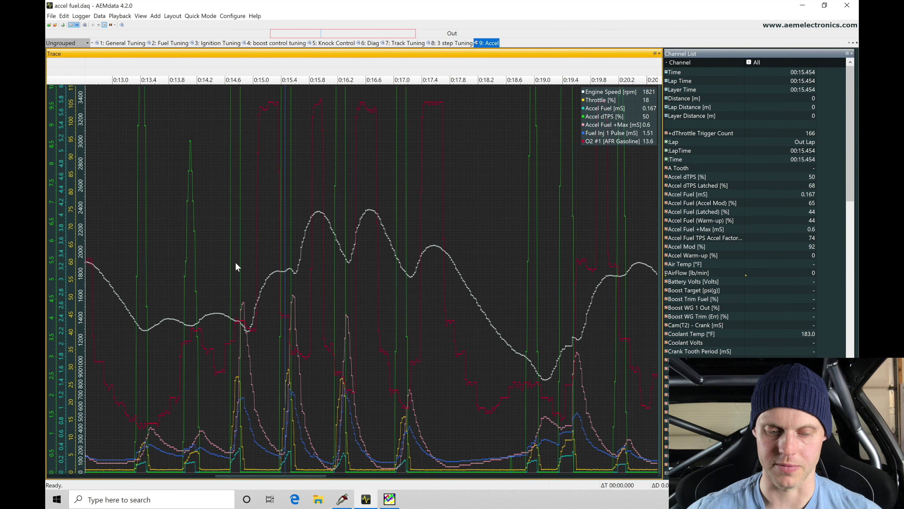
pyautogui.click(244, 246)
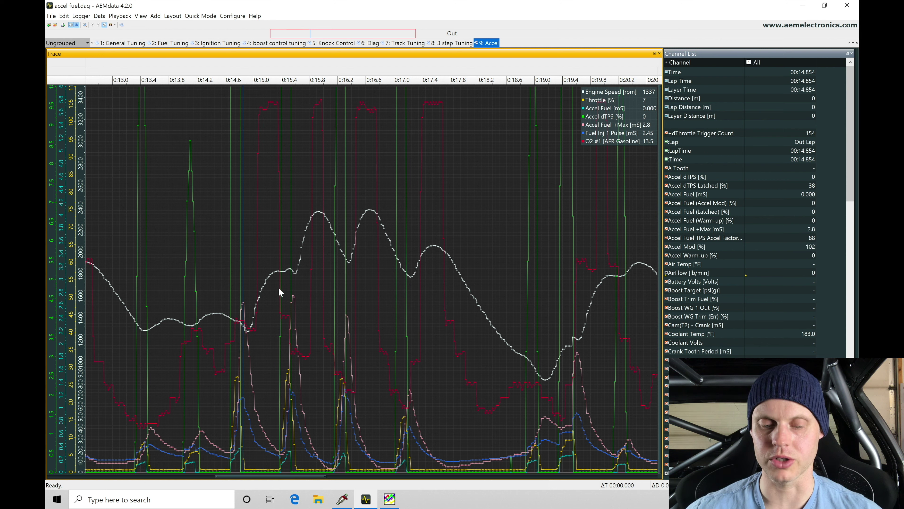
pyautogui.click(293, 285)
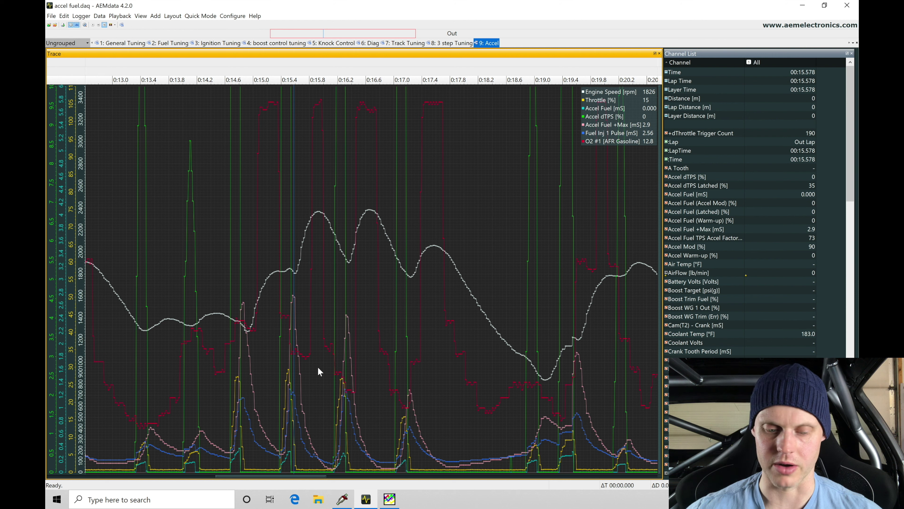
pyautogui.click(264, 463)
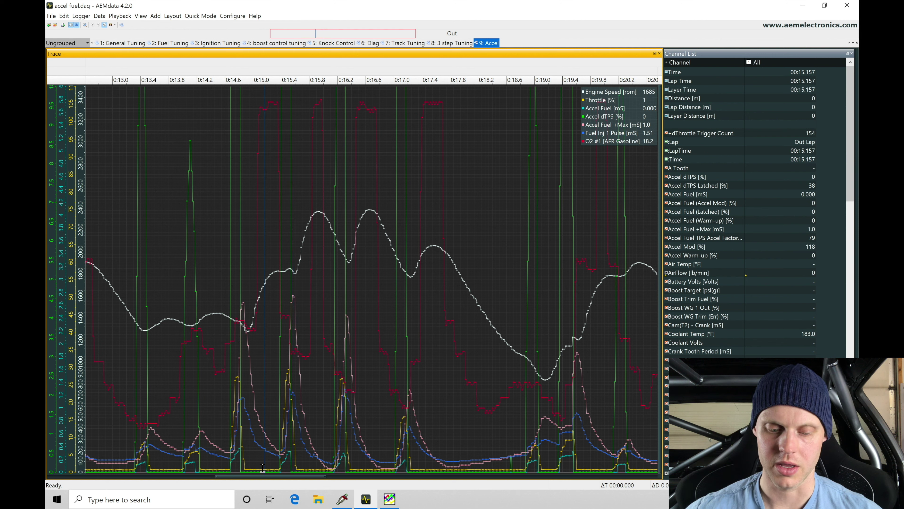